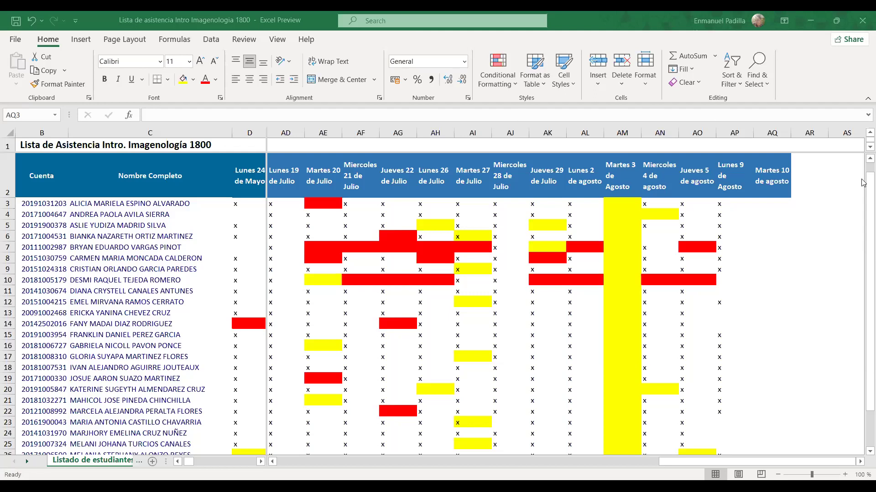
Enter "x" in cells AQ3 to AQ5 to record attendance under Martes 10 de agosto.
left_click(775, 197)
left_click(777, 208)
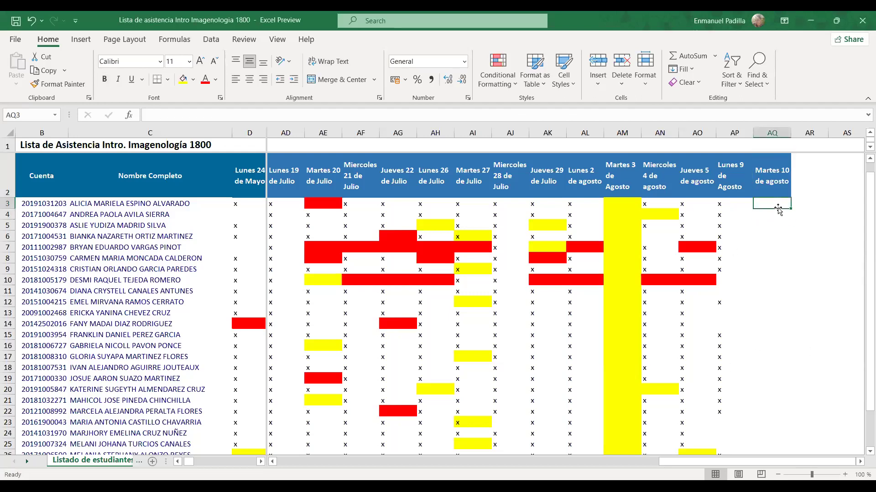
left_click(774, 211)
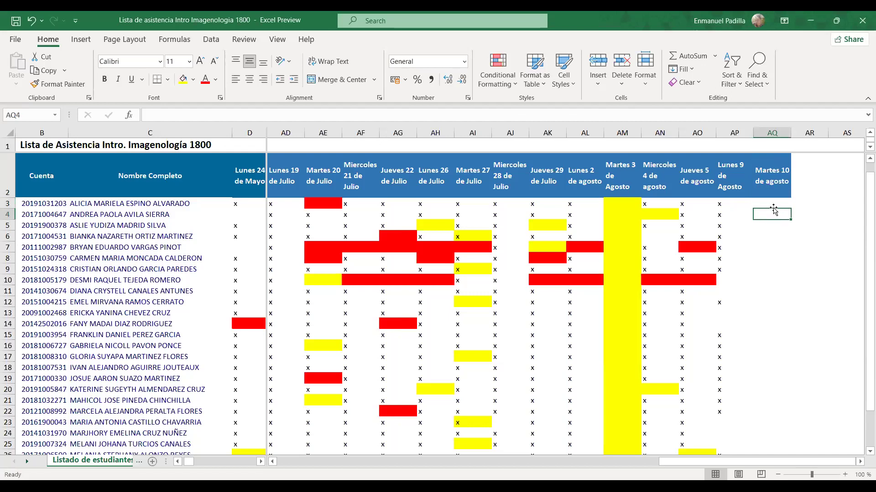
left_click(768, 202)
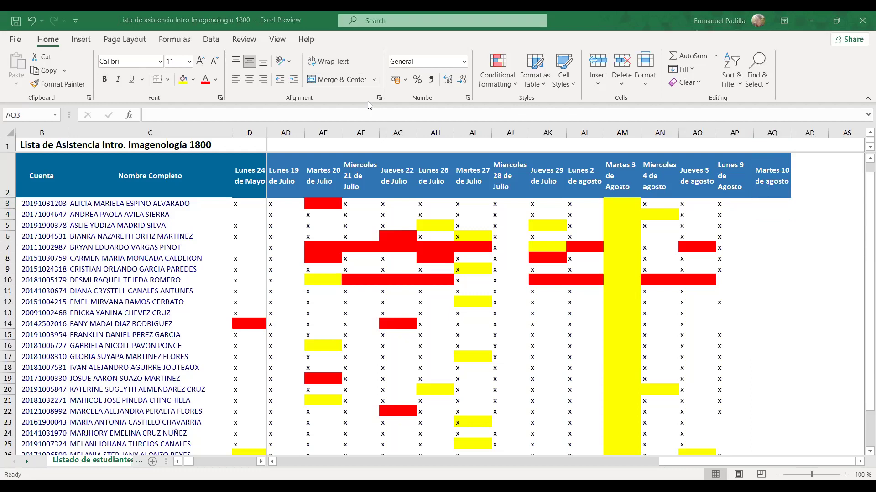
left_click(782, 203)
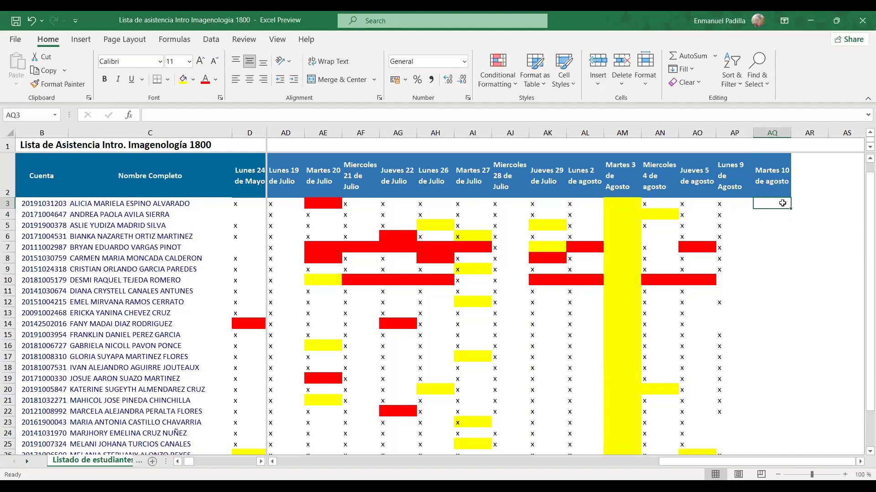
type("x")
key("Return")
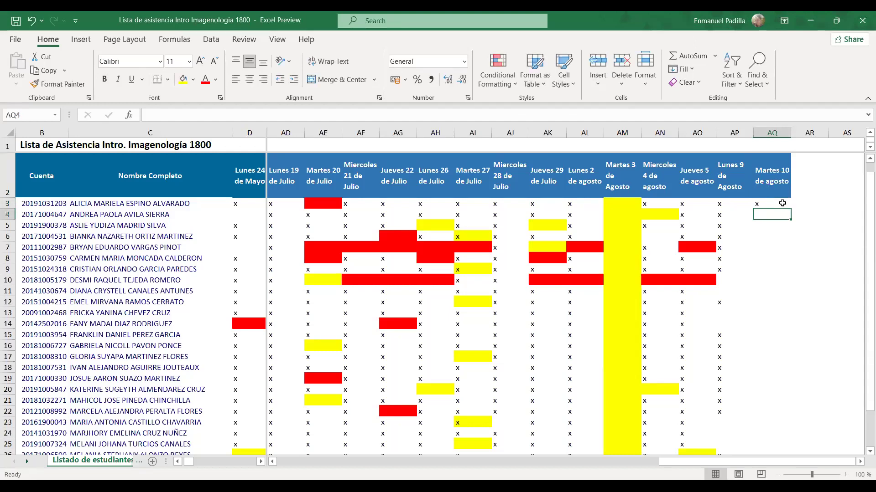
type("x")
key("Return")
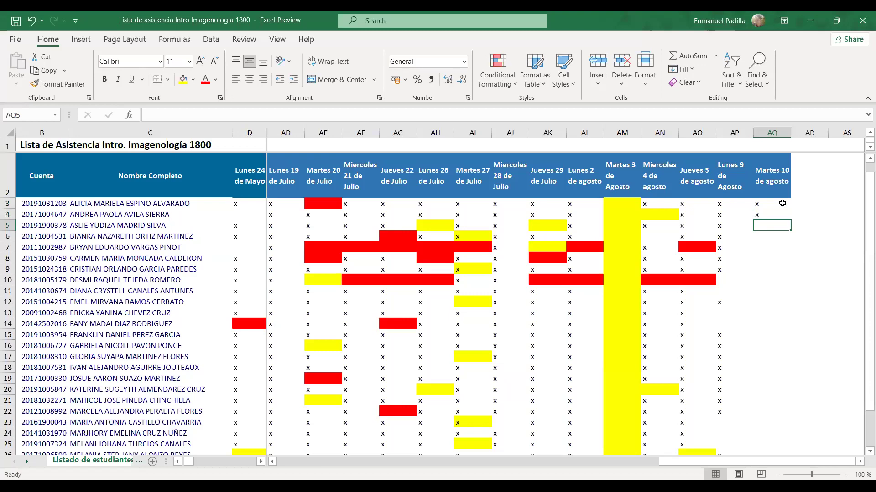
type("x")
key("Return")
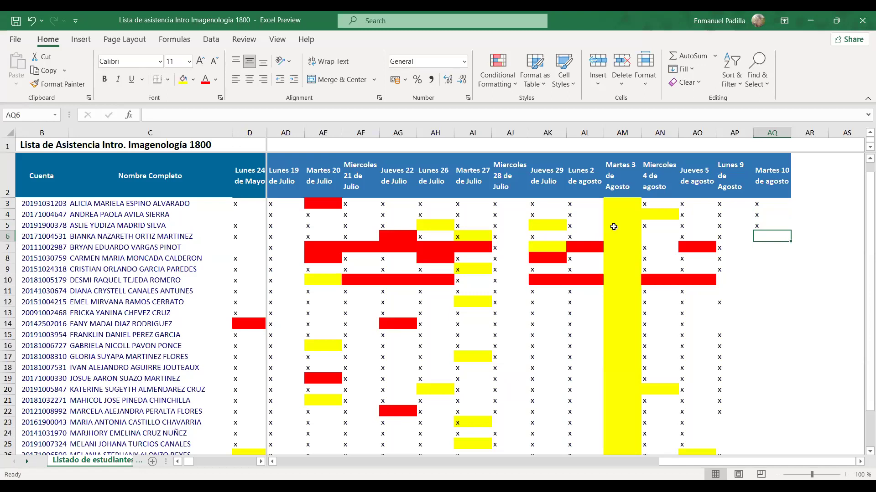
Skip AQ6 and AQ7 and enter an attendance "x" in AQ8.
key("Return")
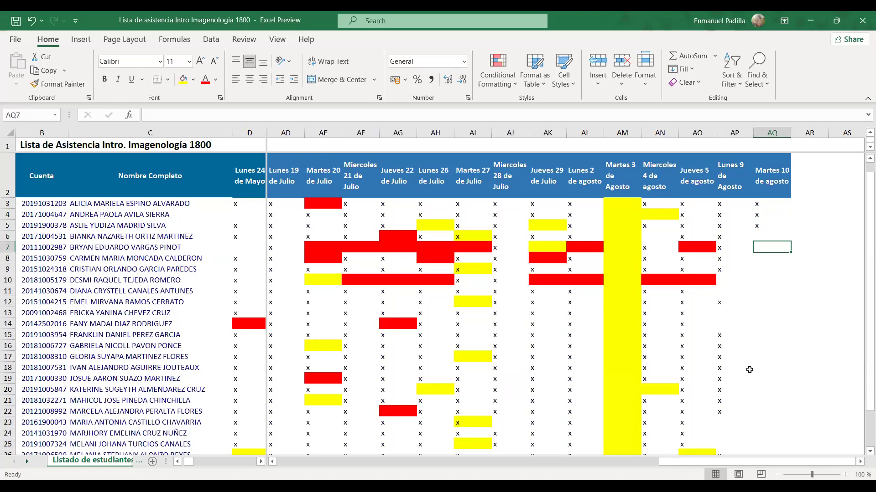
key("Return")
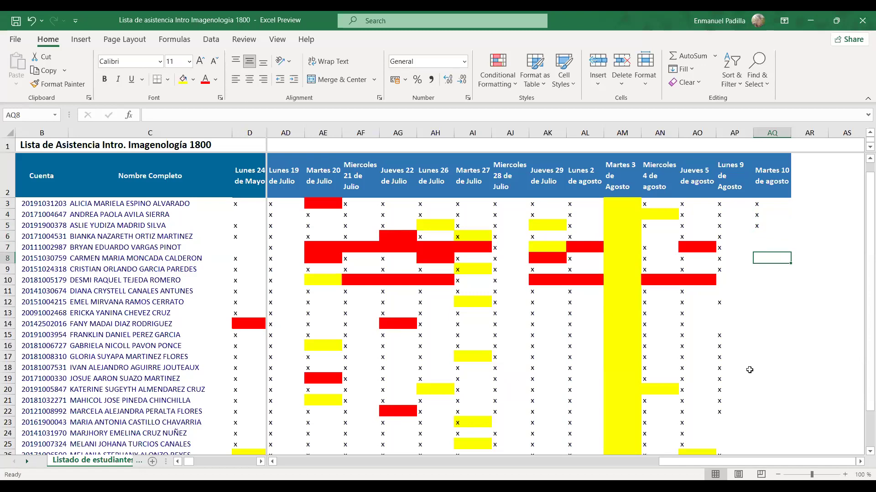
type("x")
key("Return")
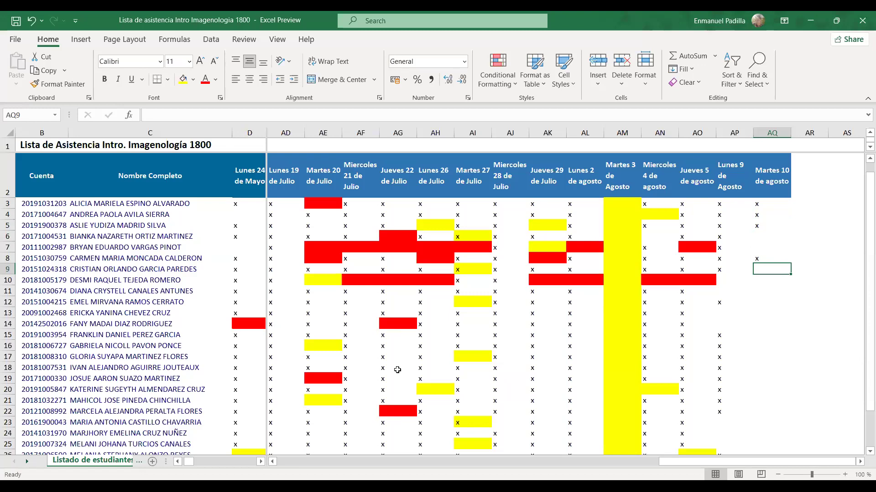
Skip AQ9 and AQ10 and enter an attendance "x" in each cell from AQ11 to AQ14.
key("Down")
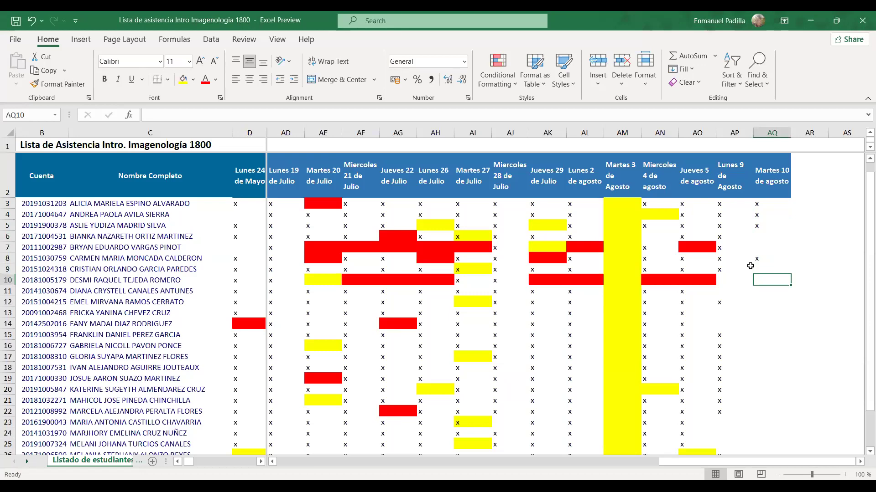
key("Down")
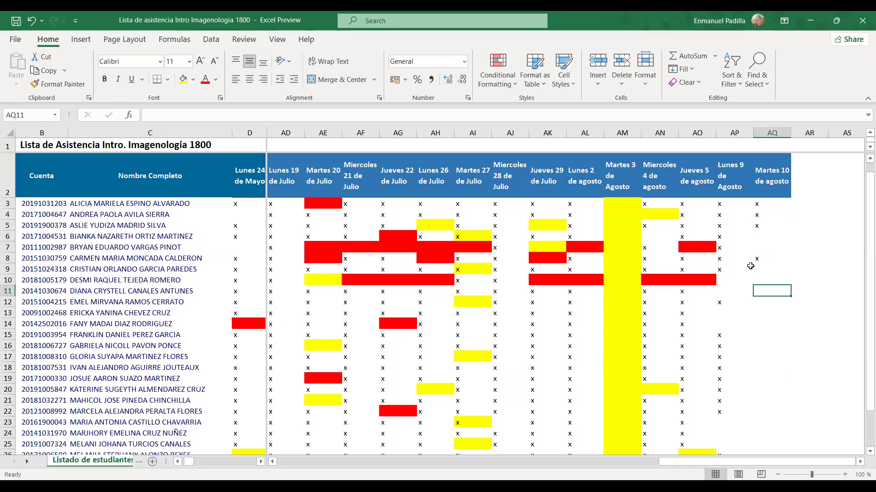
type("x")
key("Return")
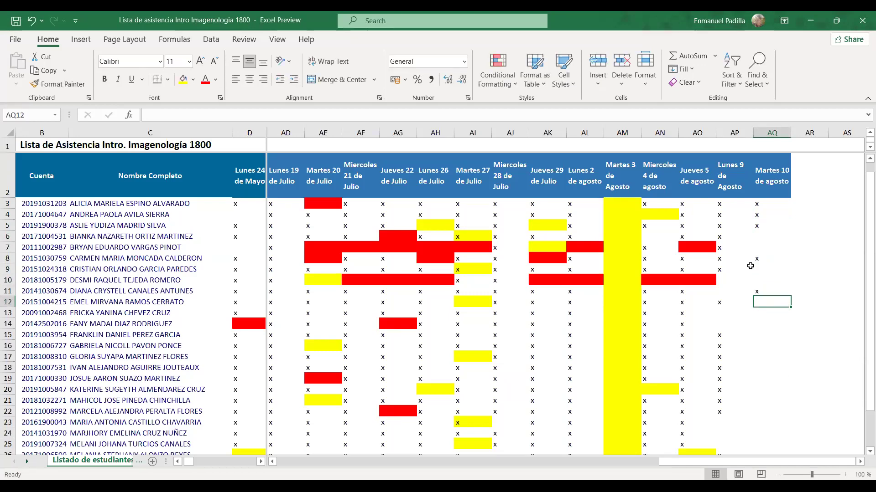
type("x")
key("Return")
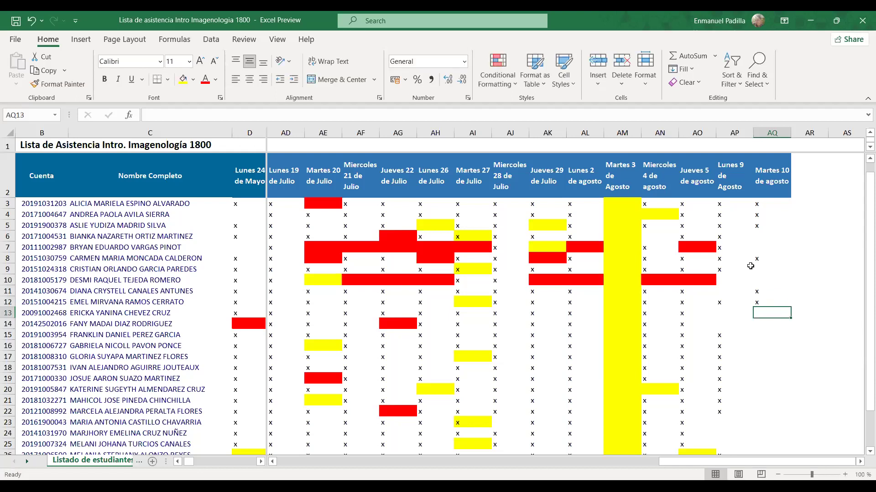
type("x")
key("Return")
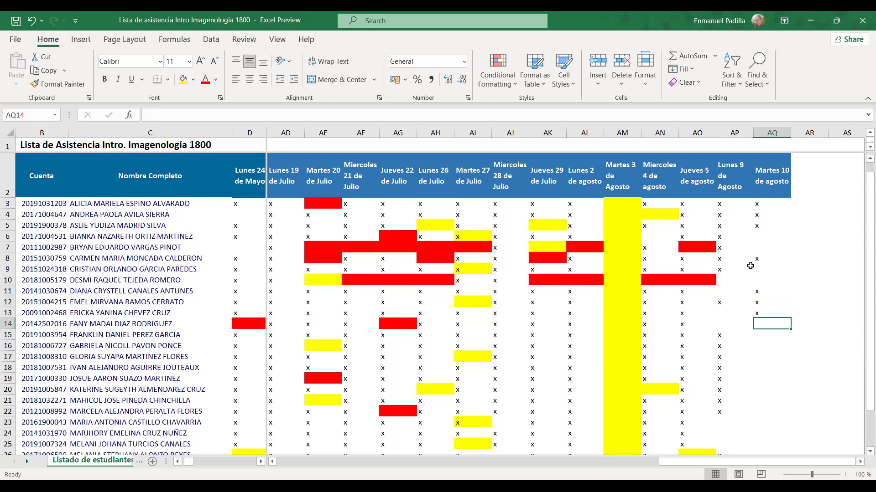
type("x")
key("Return")
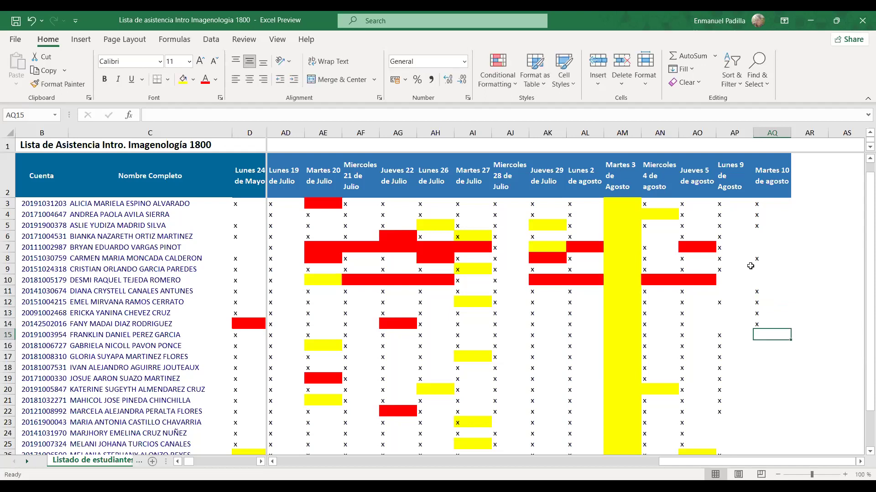
Enter an attendance "x" in each cell from AQ15 to AQ18 of the Martes 10 de agosto column.
type("x")
key("Return")
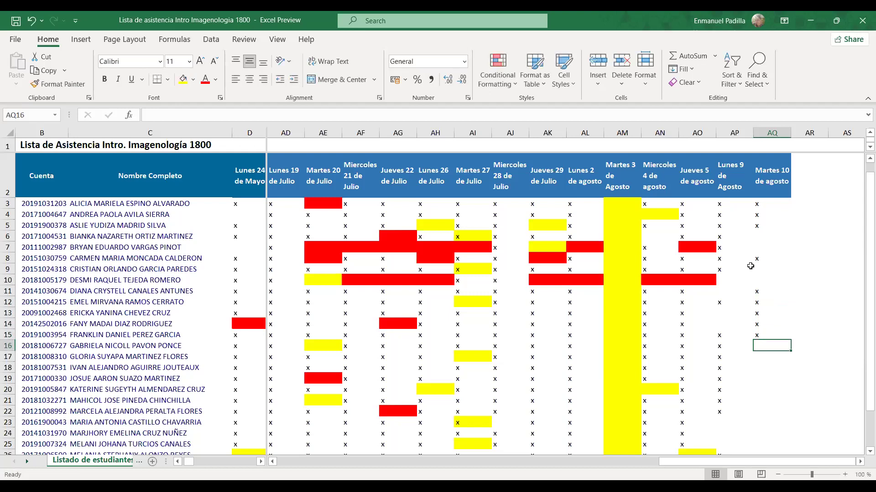
type("x")
key("Return")
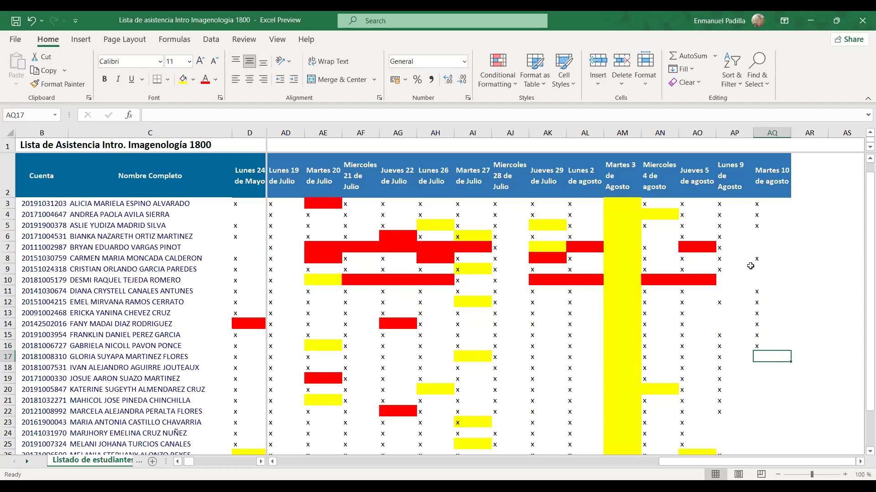
type("x")
key("Return")
type("x")
key("BackSpace")
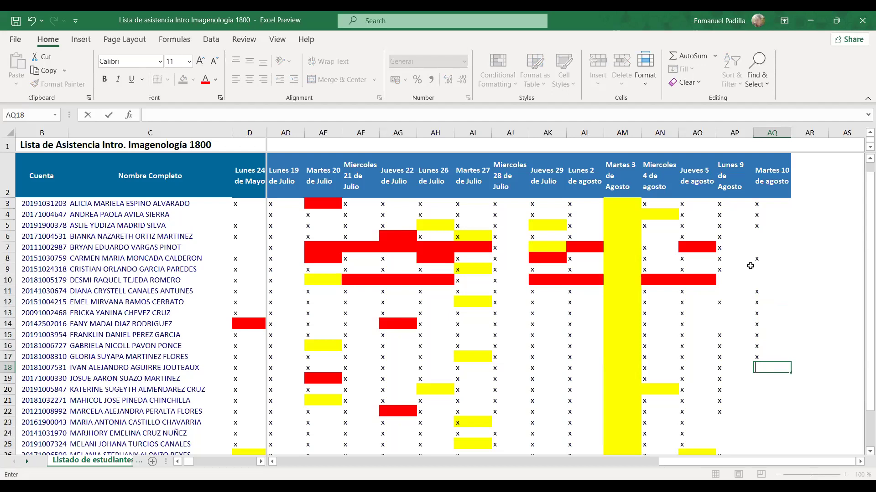
type("x")
key("Return")
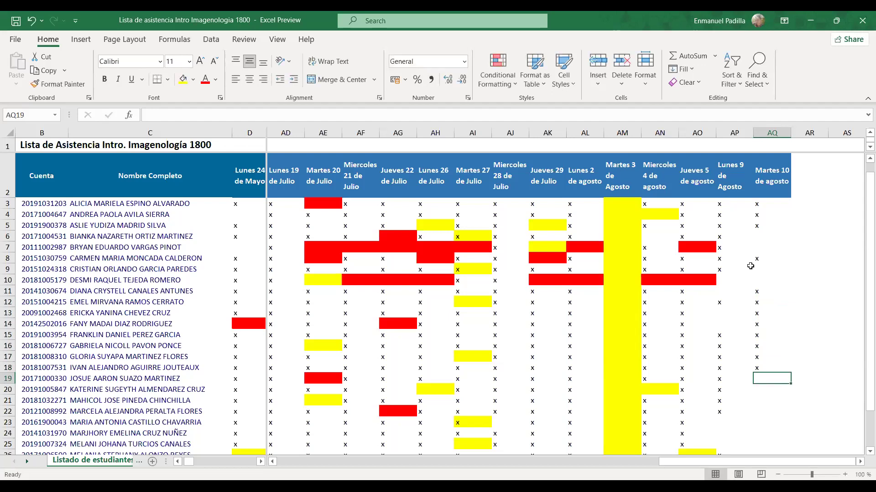
Enter an attendance "x" in each cell from AQ19 to AQ22 of the Martes 10 de agosto column.
type("x")
key("Return")
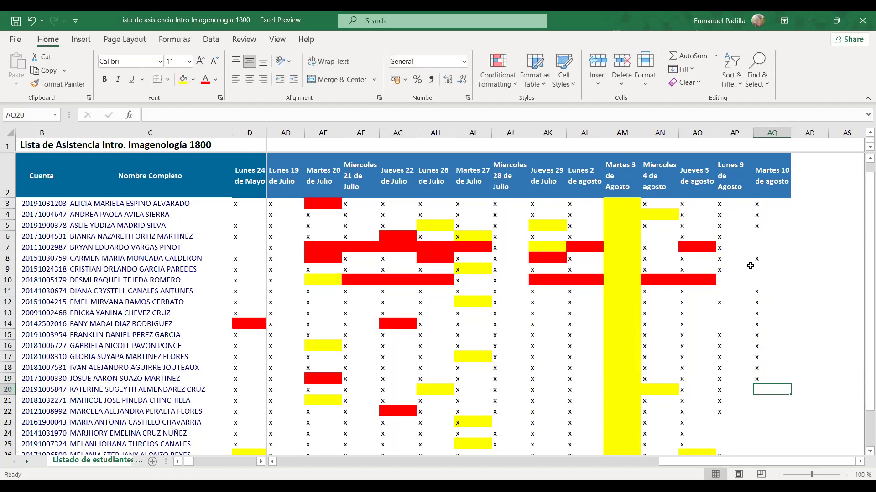
type("x")
key("Return")
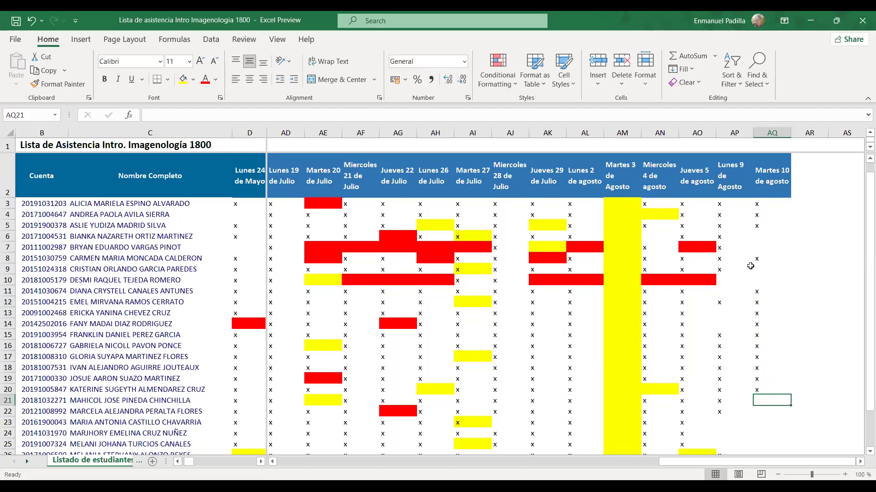
type("x")
key("Return")
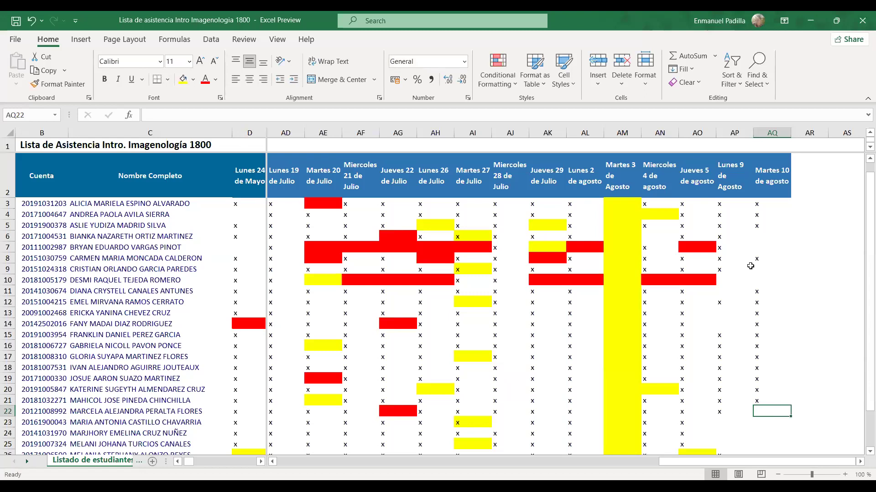
type("x")
key("Return")
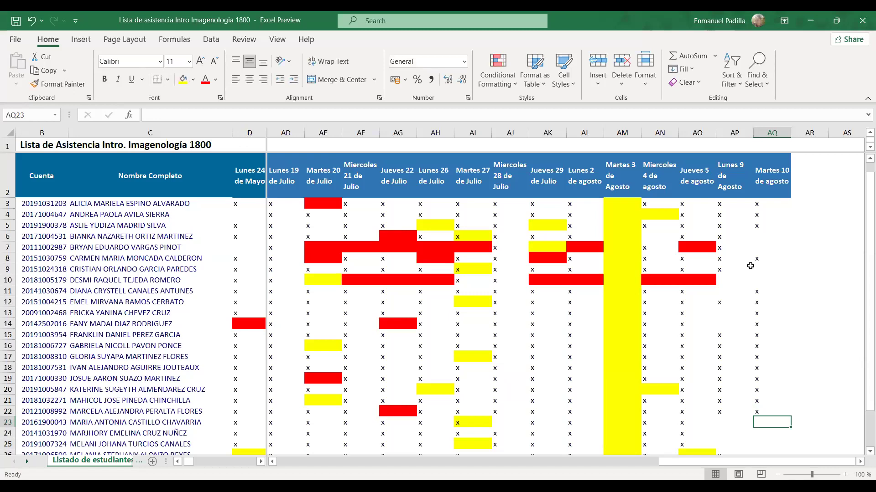
Skip AQ23 and enter an attendance "x" in AQ24 and AQ25.
key("Return")
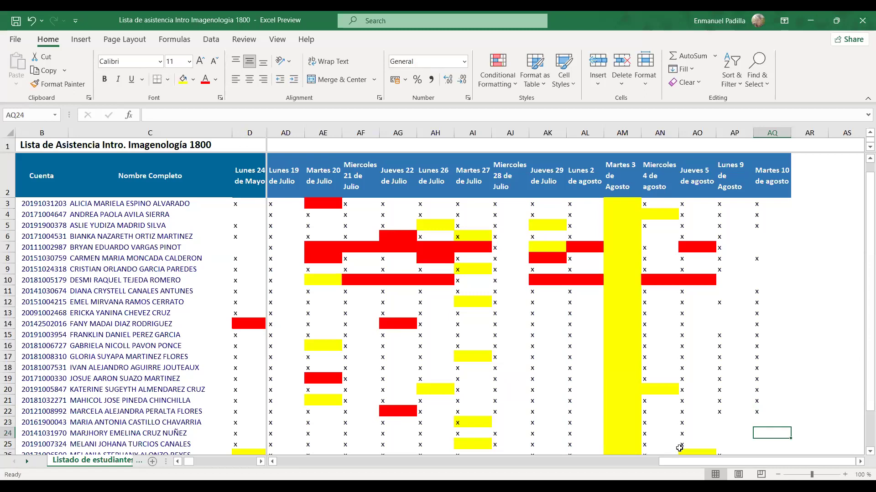
type("x")
key("Return")
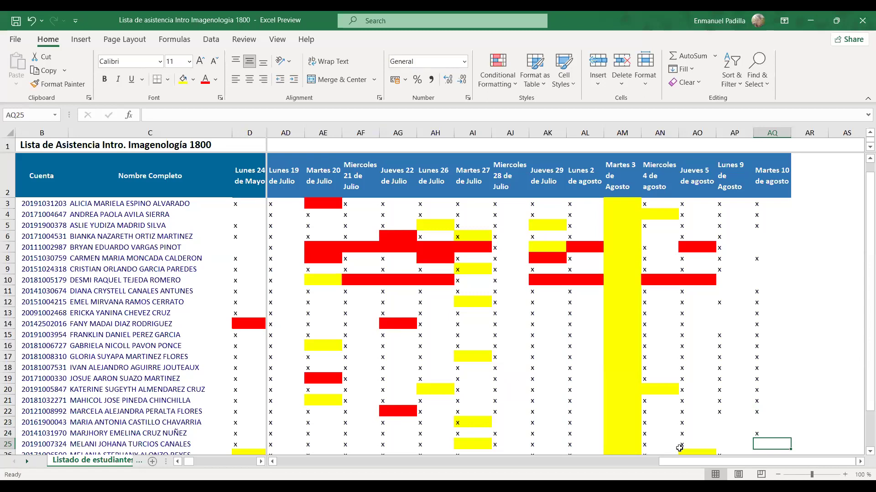
type("x")
key("Return")
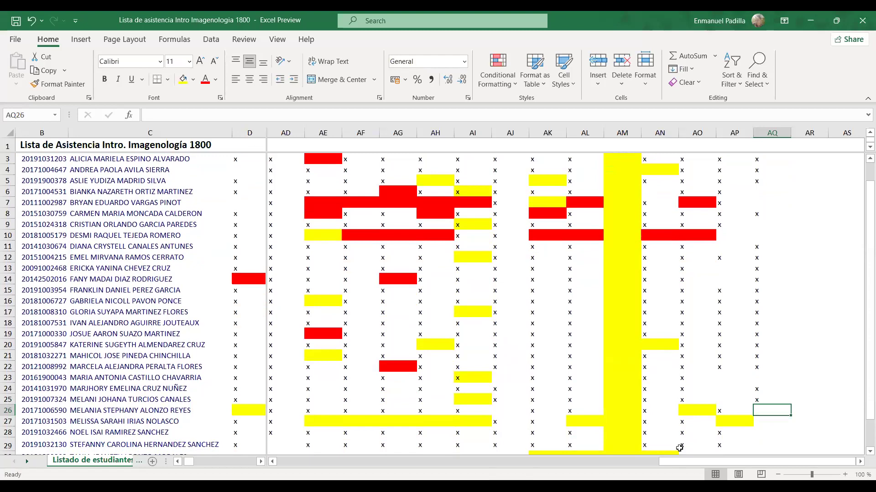
Enter "x" in AQ26 and copy AQ25 over it so the cell has no yellow fill.
type("x")
key("Return")
key("ctrl+z")
key("ctrl+y")
key("Up")
key("ctrl+c")
key("Down")
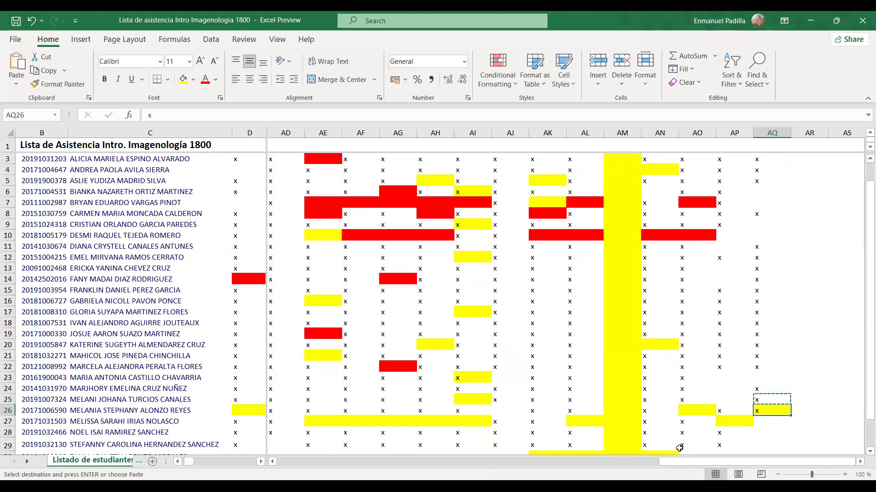
key("ctrl+v")
Fill cell AQ27 with yellow in the Martes 10 de agosto column.
key("Down")
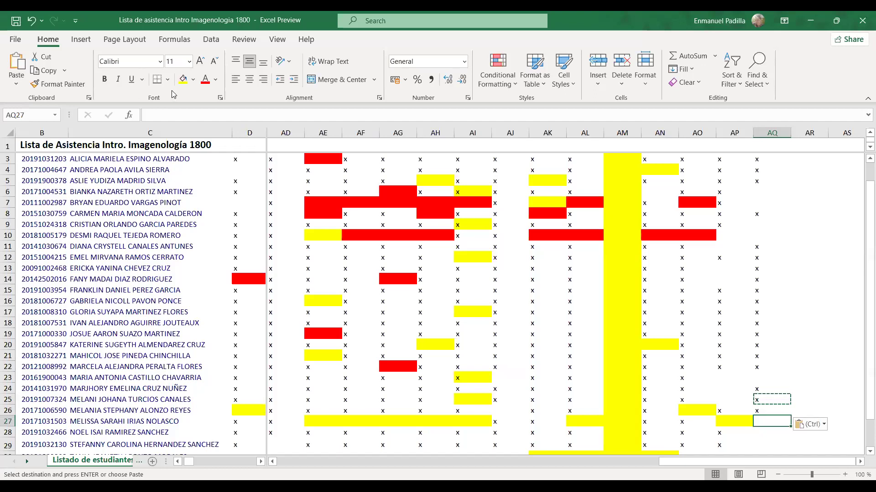
left_click(183, 79)
key("Down")
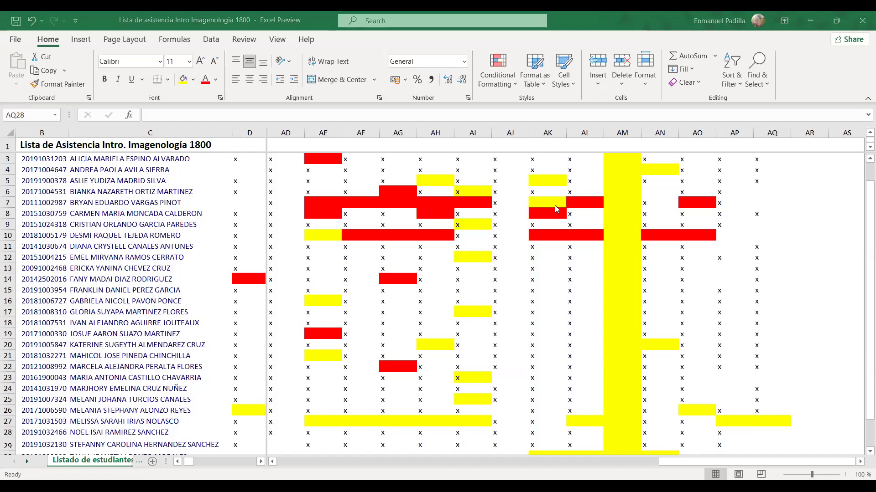
Skip AQ28 and enter an attendance "x" in each cell from AQ29 to AQ31.
left_click(765, 434)
key("Left")
left_click(764, 432)
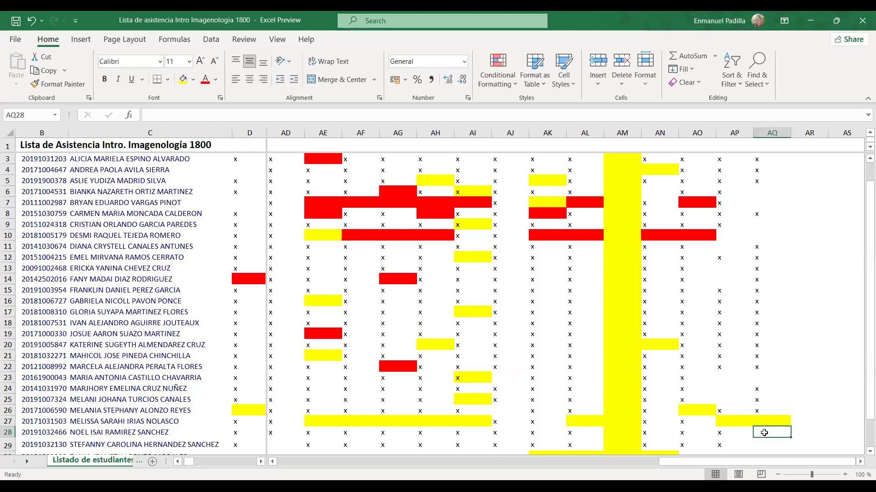
key("Down")
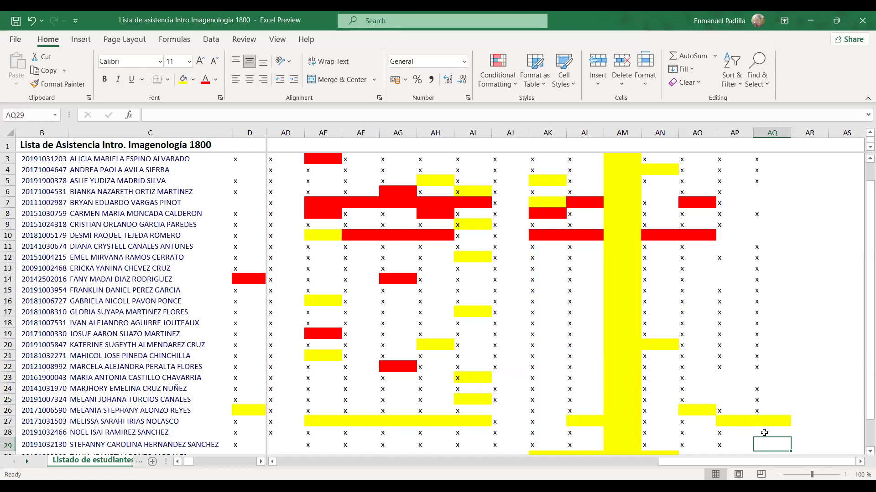
type("x")
key("Return")
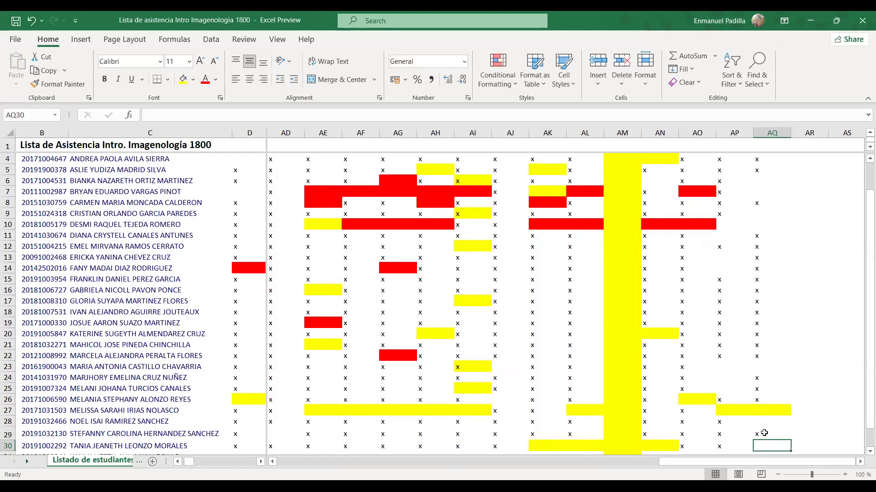
type("x")
key("Return")
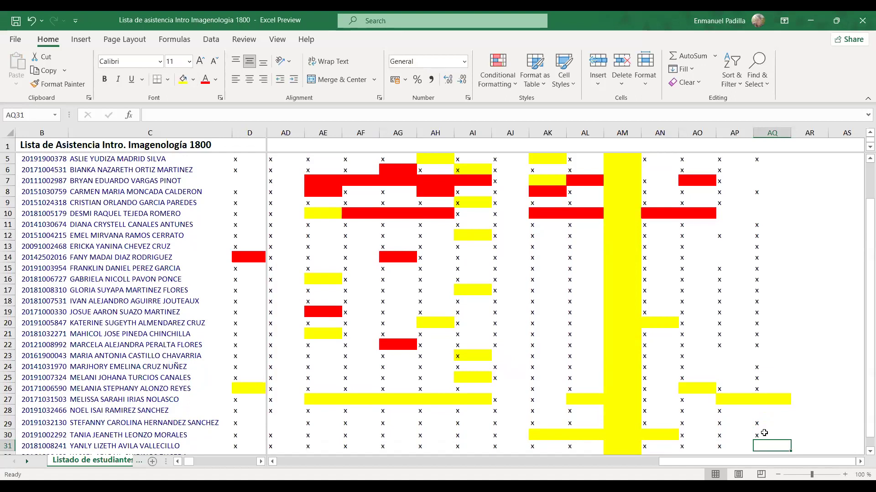
type("x")
key("Return")
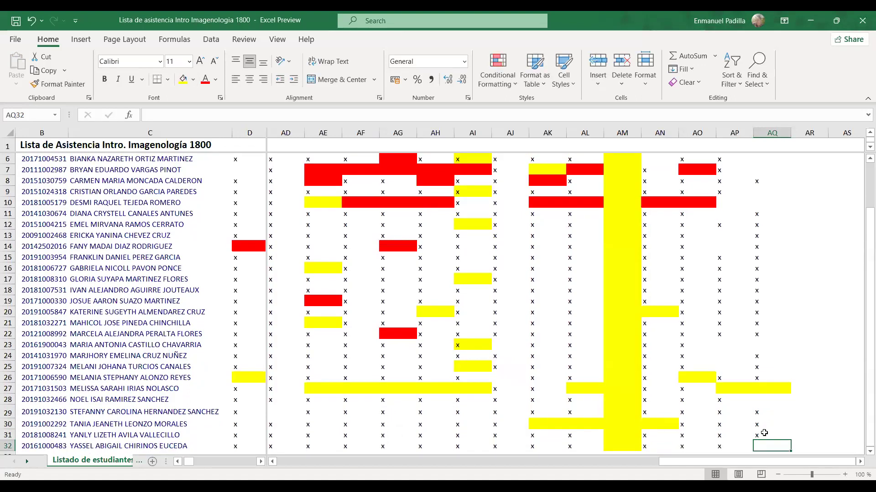
Enter an attendance "x" in AQ32, the last student row of the Martes 10 de agosto column.
type("x")
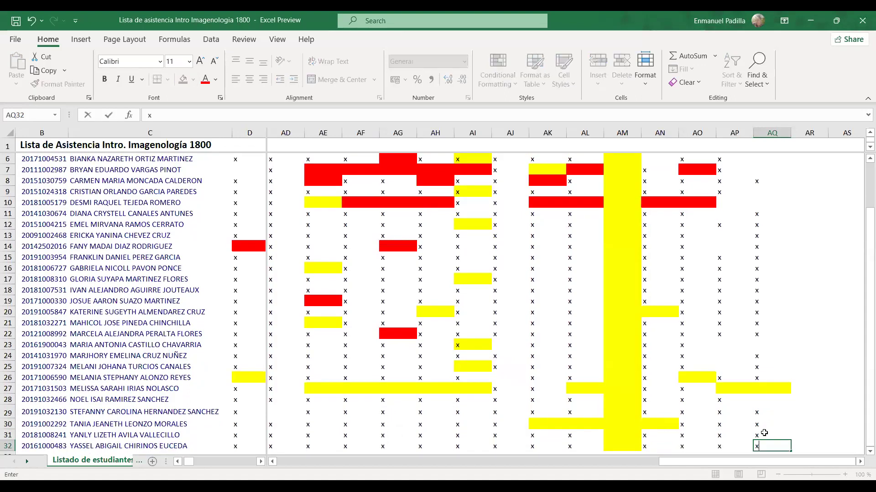
key("Return")
key("Return")
Review the attendance marks in column AQ upward from the end of the list, checking the cells left blank.
key("Up")
key("Up")
key("Up")
key("Up")
key("Up")
key("Up")
key("Up")
key("Up")
key("Up")
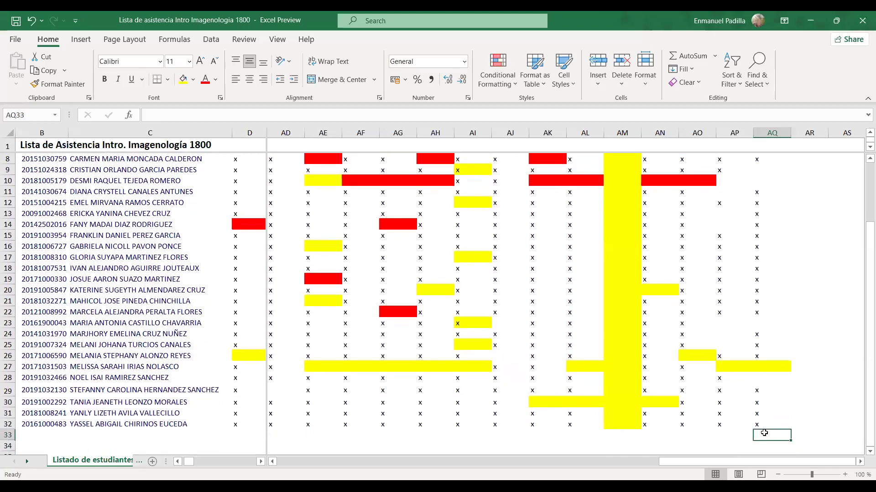
key("Up")
key("Up")
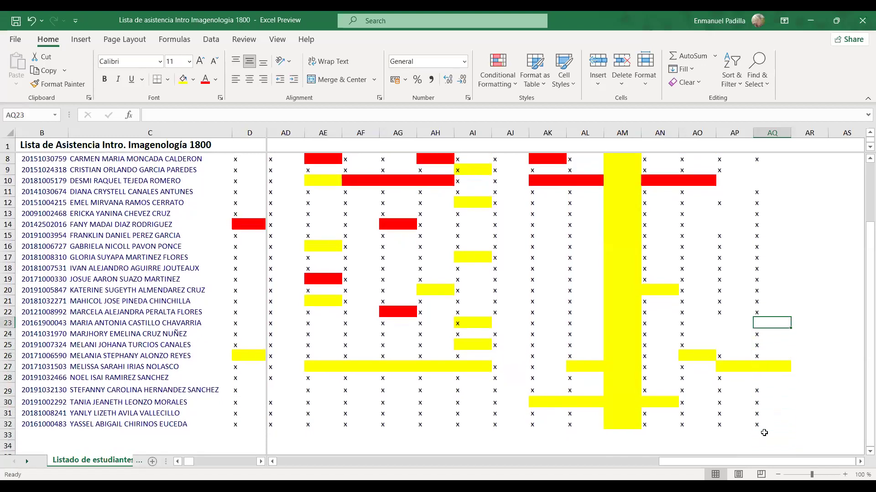
key("Up")
key("Up")
key("Up")
key("Up")
key("Up")
key("Up")
key("Up")
key("Up")
key("Up")
key("Up")
key("Up")
key("Up")
key("Up")
key("Up")
key("Down")
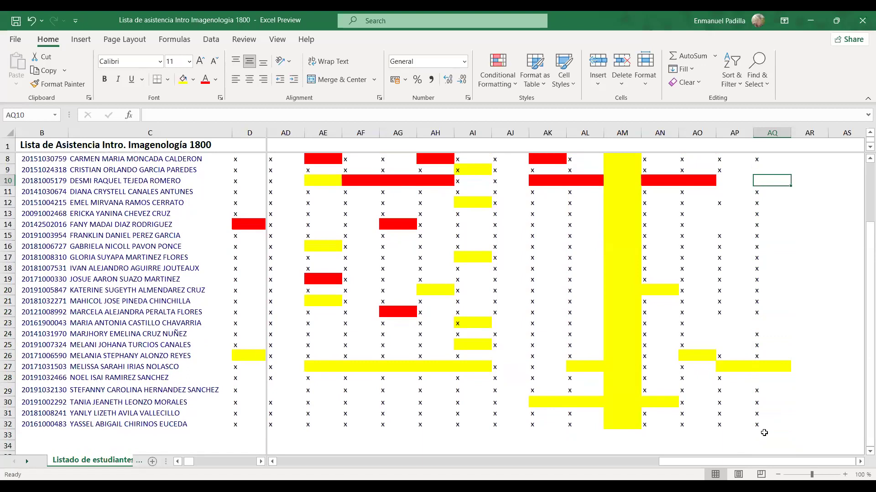
Enter an attendance "x" in the blank cell AQ23.
key("Down")
key("Down")
key("Down")
key("Down")
key("Down")
key("Down")
key("Down")
key("Down")
key("Down")
key("Down")
key("Down")
key("Down")
key("Down")
key("Down")
Enter an attendance "x" in the blank cell AQ9.
key("Up")
key("Up")
key("Up")
key("Up")
key("Up")
key("Up")
key("Up")
key("Up")
key("Up")
key("Up")
key("Up")
key("Up")
key("Up")
key("Up")
key("Up")
key("Down")
key("Up")
key("Up")
key("Up")
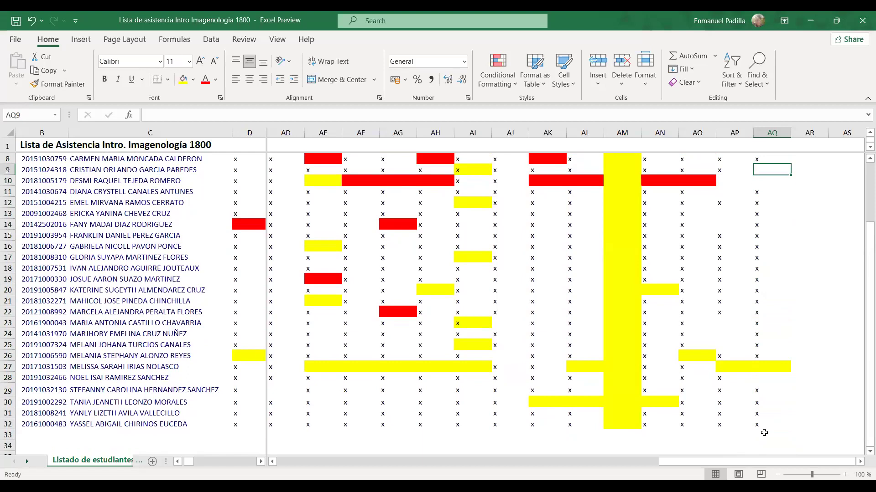
key("Down")
key("Down")
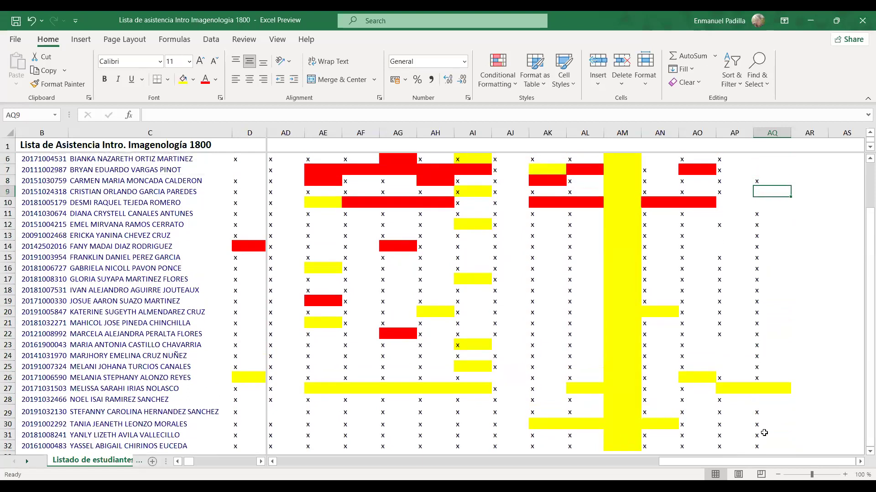
type("x")
key("Up")
Check the remaining attendance cells of column AQ in the first student rows.
key("Up")
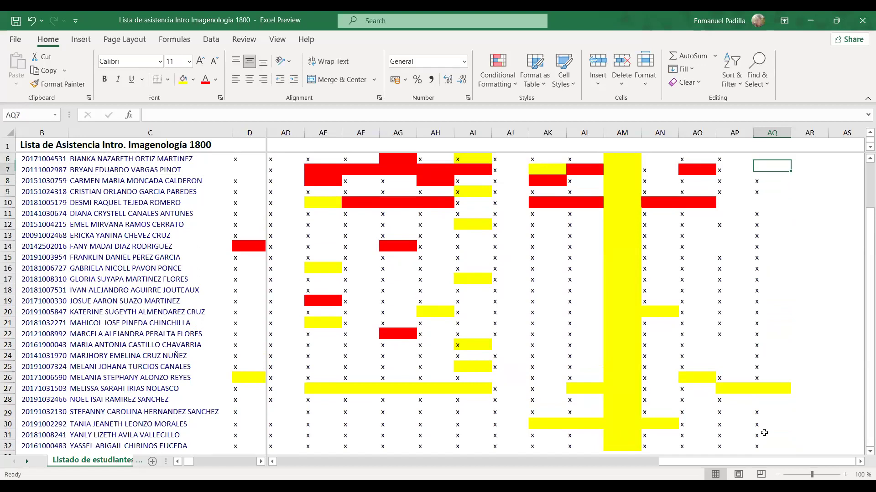
key("Up")
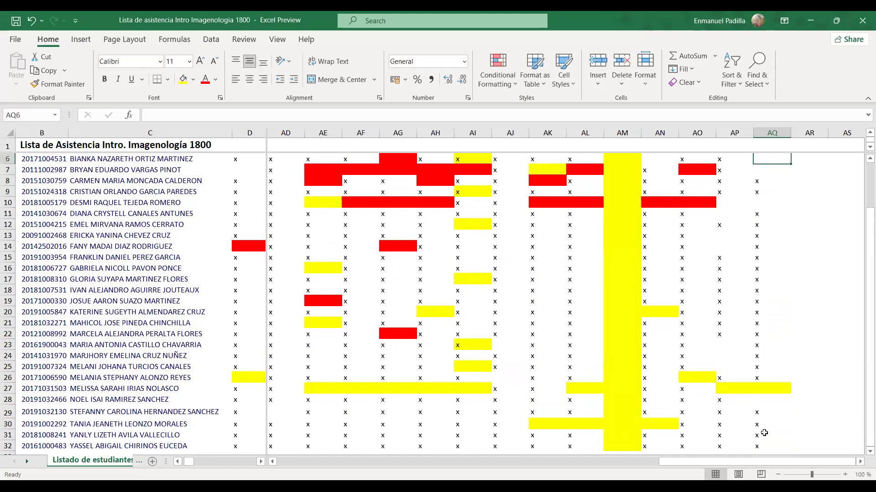
key("Up")
key("Up")
key("Up")
key("Up")
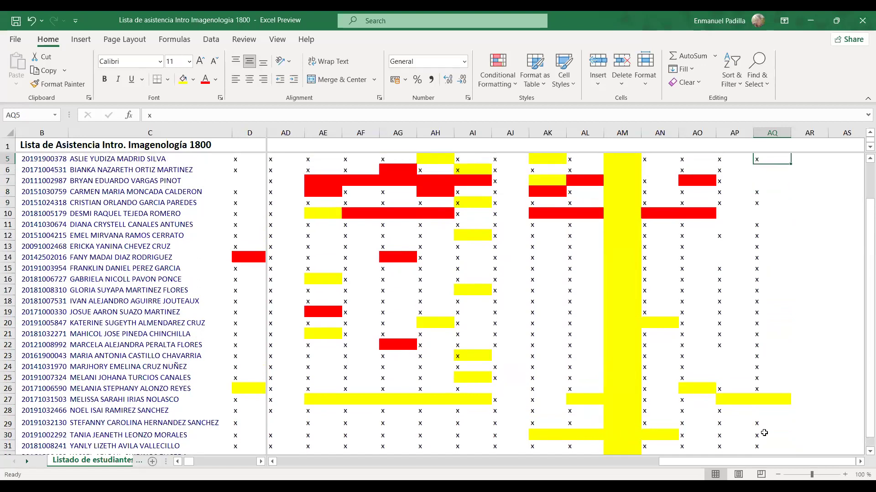
key("Down")
key("Down")
key("Down")
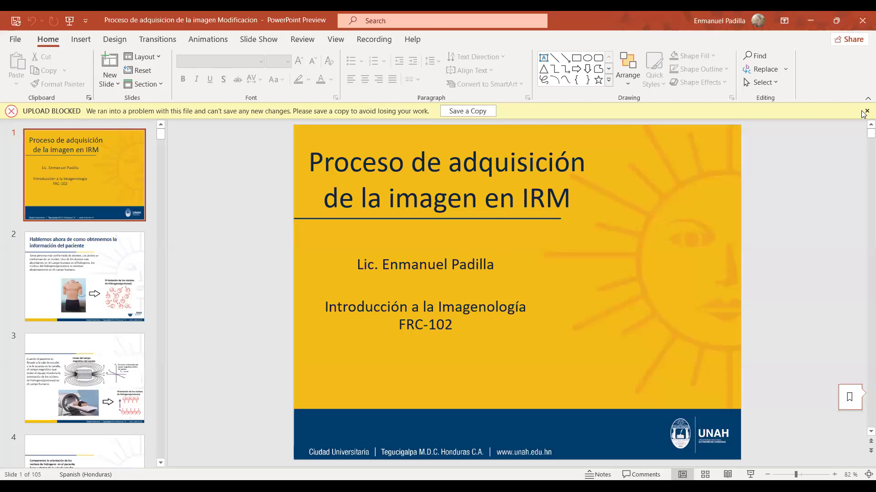
In the PowerPoint presentation, dismiss the blocked-upload message and start the slide show from slide 53, "Parámetros TR y TE".
left_click(866, 112)
left_click_drag(156, 117, 164, 284)
left_click(101, 362)
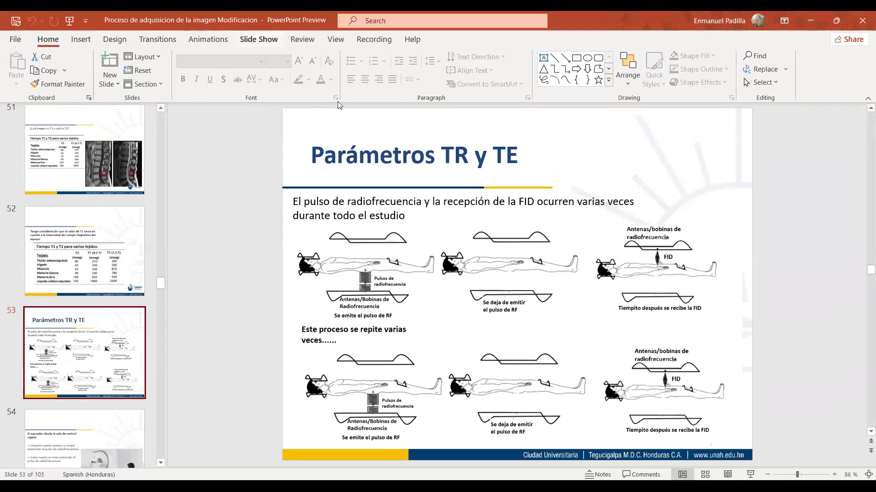
left_click(259, 39)
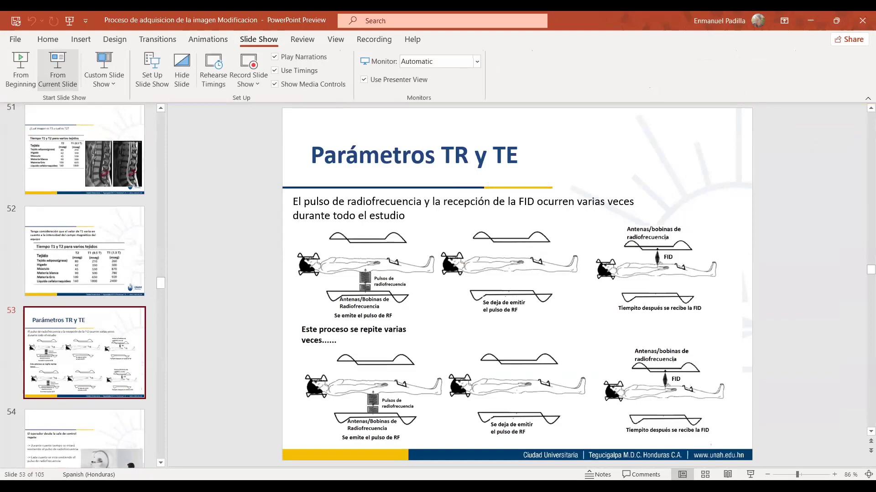
left_click(57, 68)
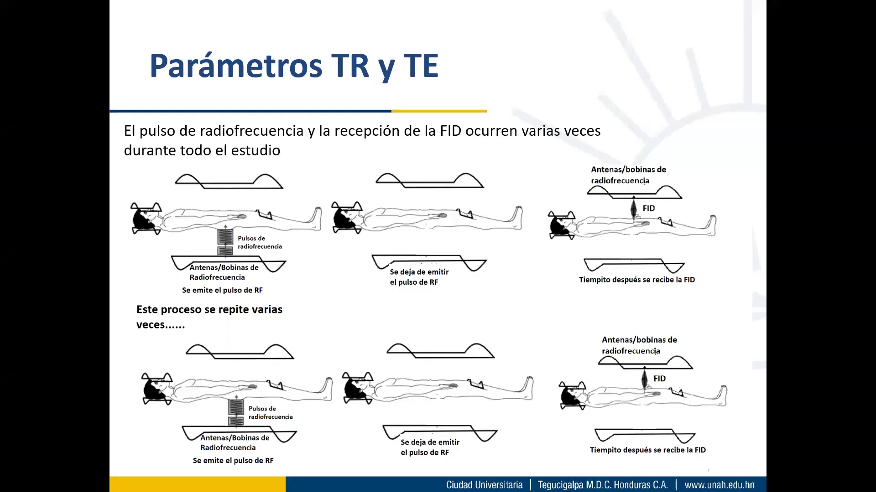